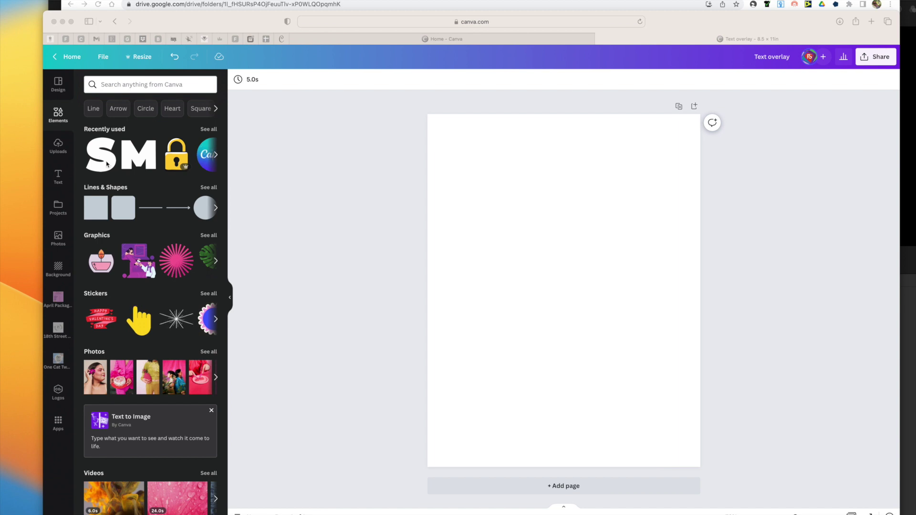
Add a trial 'KDP' heading, enlarge it and move it up and to the right.
click(58, 177)
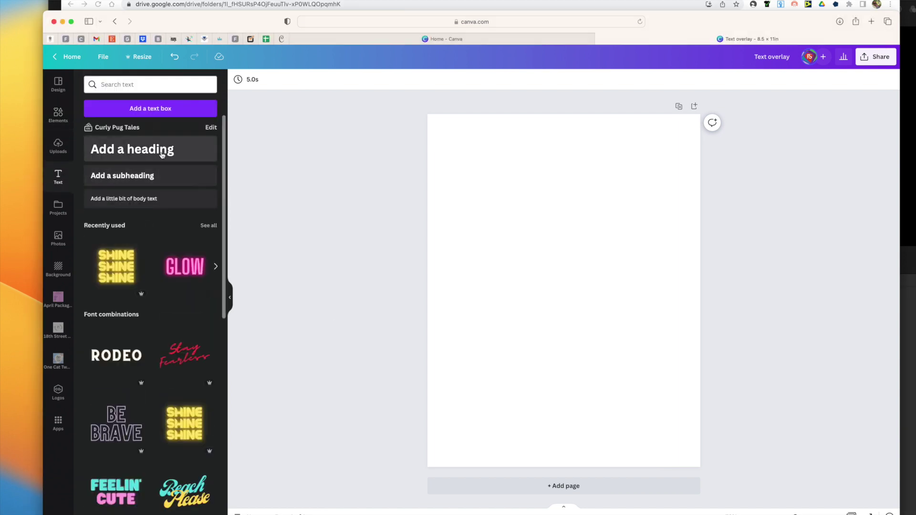
click(132, 149)
text(KDP)
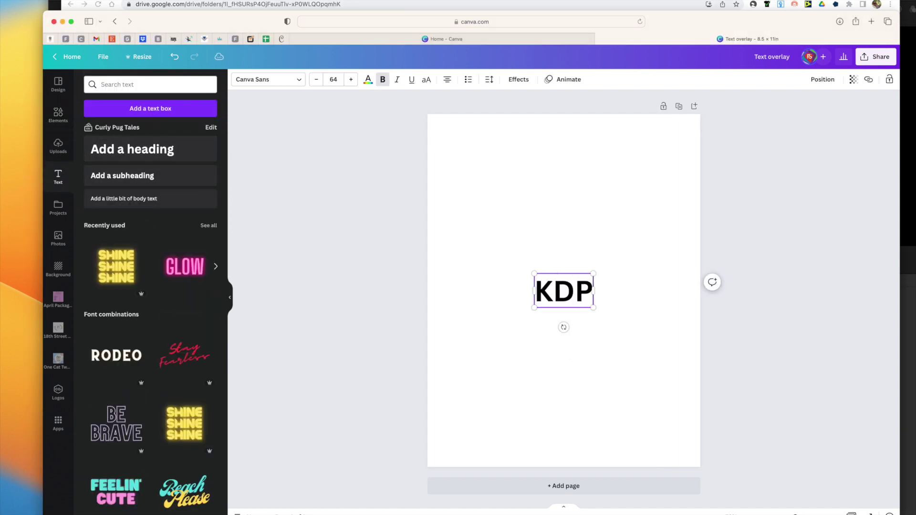
drag(529, 274, 459, 230)
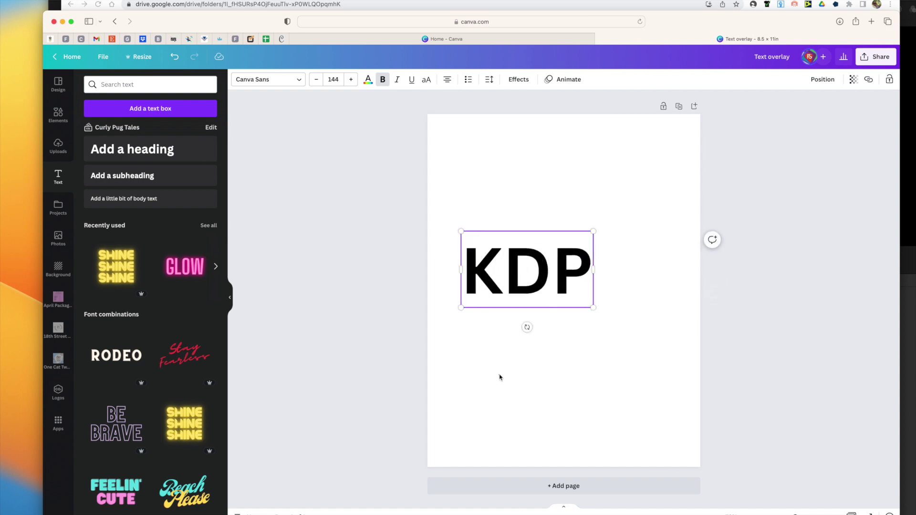
click(499, 376)
drag(524, 270, 582, 194)
Select the KDP heading and delete it so the page is blank.
click(578, 194)
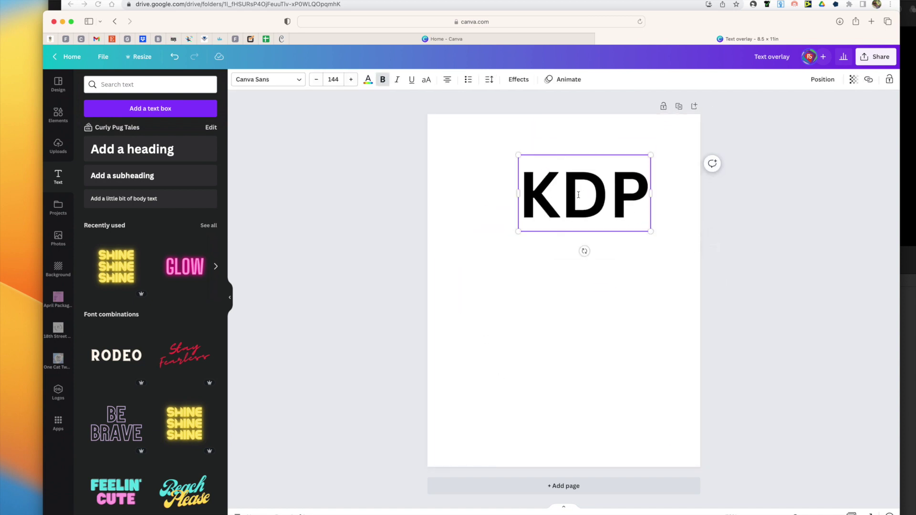
right_click(578, 195)
click(489, 290)
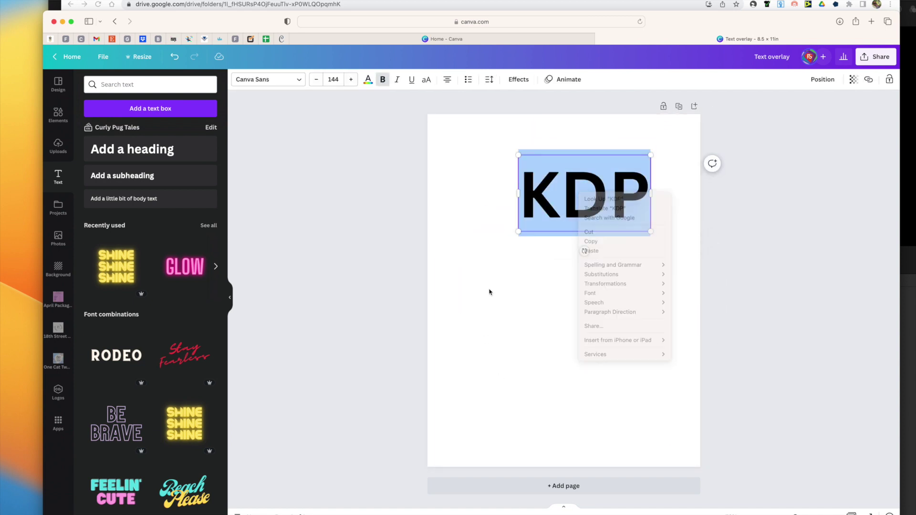
click(548, 199)
key(Delete)
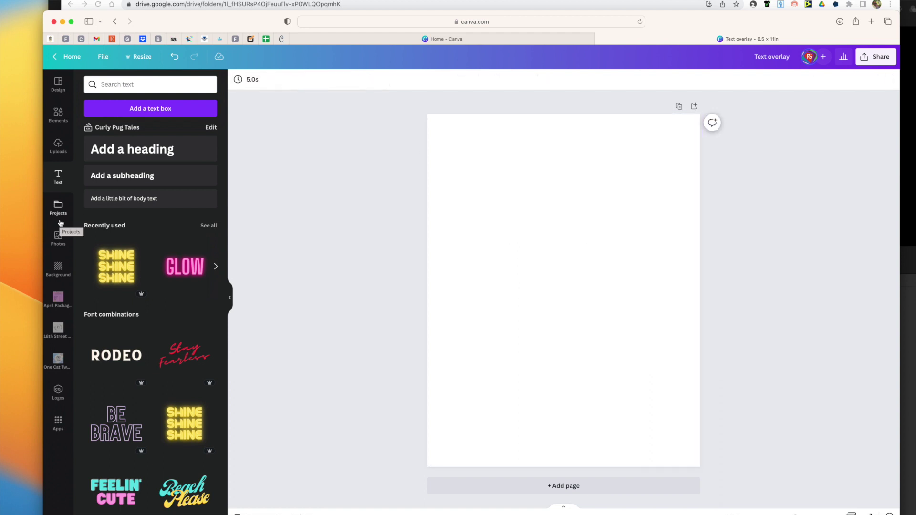
Search the Elements Frames library for 'letters' to list letter-shaped frames.
click(65, 117)
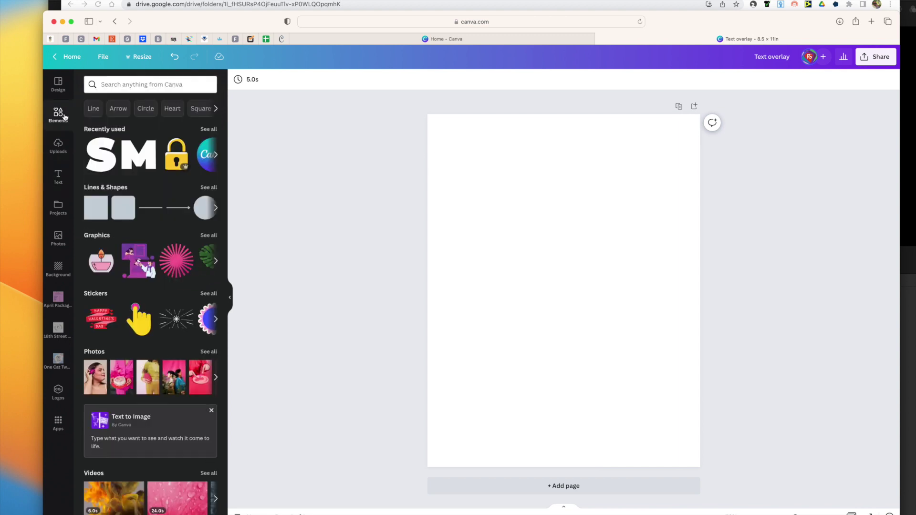
scroll(166, 378, down, 5)
scroll(165, 378, down, 5)
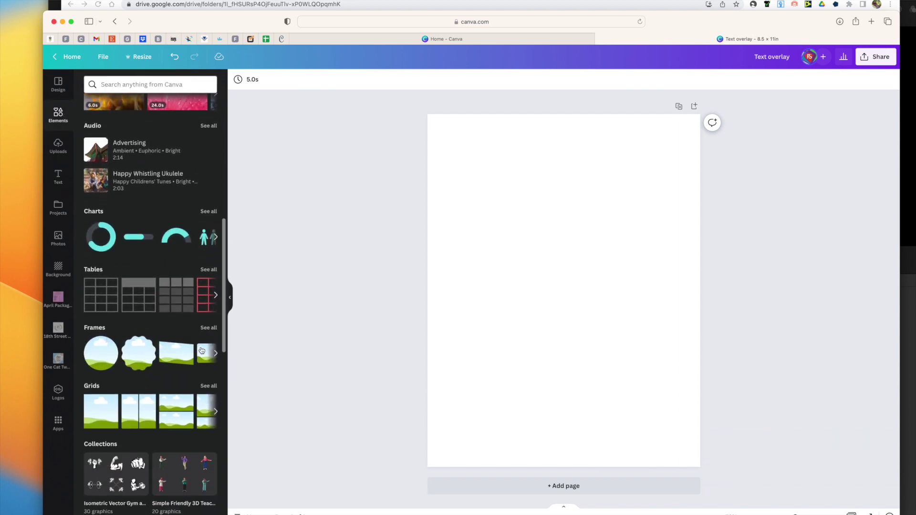
click(208, 329)
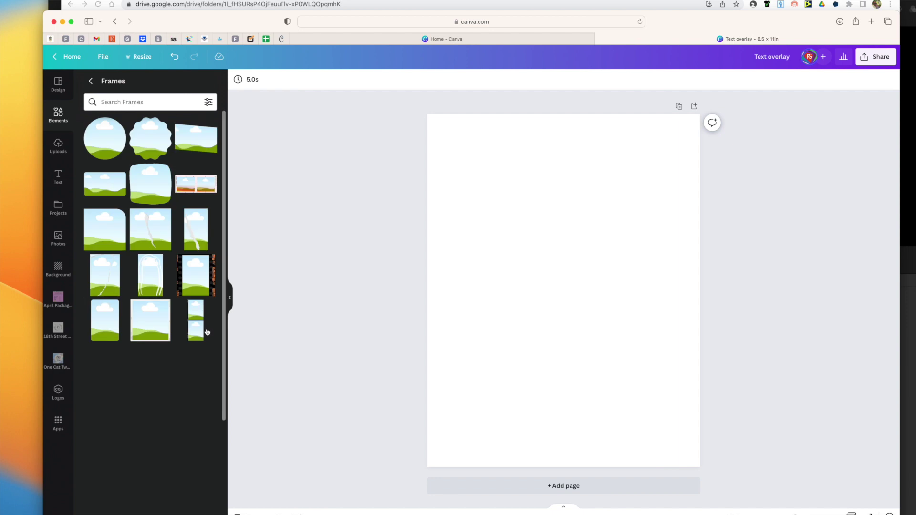
click(132, 102)
text(letters)
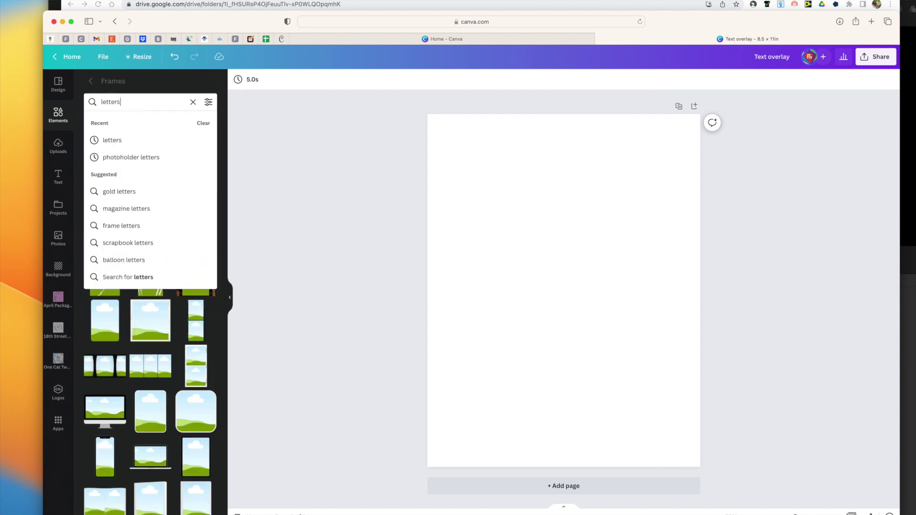
key(Return)
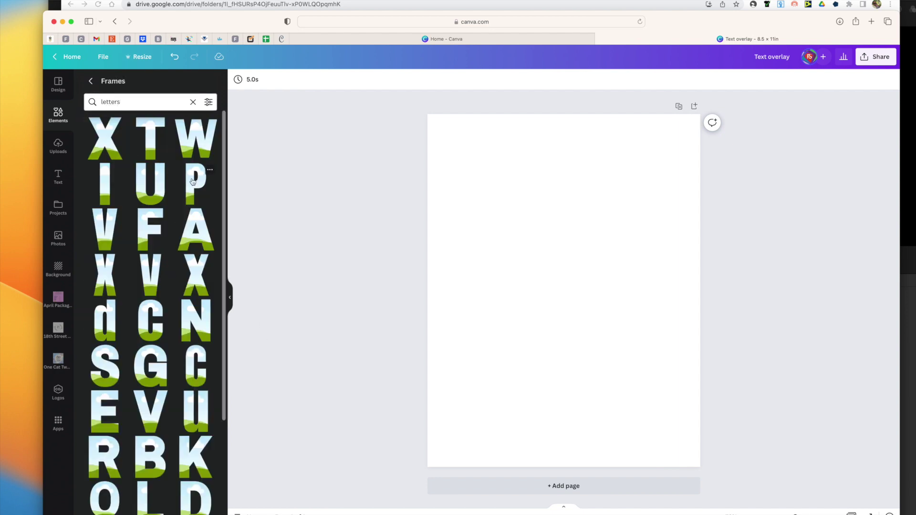
Scroll the letter frame results to the letter B frame and add it to the page.
scroll(108, 348, down, 10)
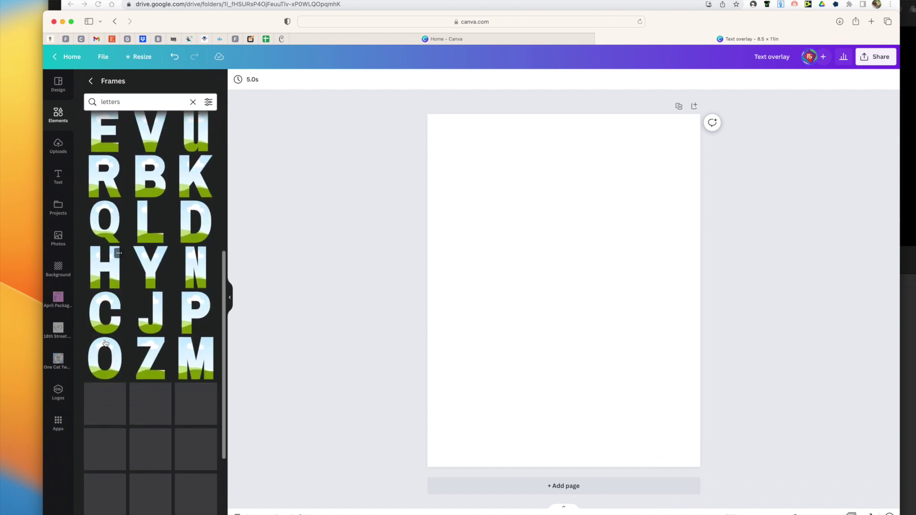
scroll(105, 339, down, 3)
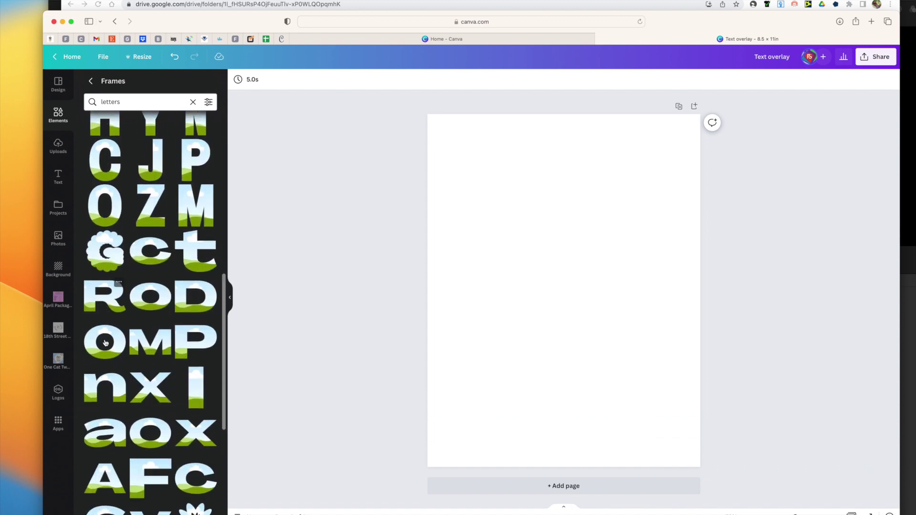
scroll(152, 343, down, 5)
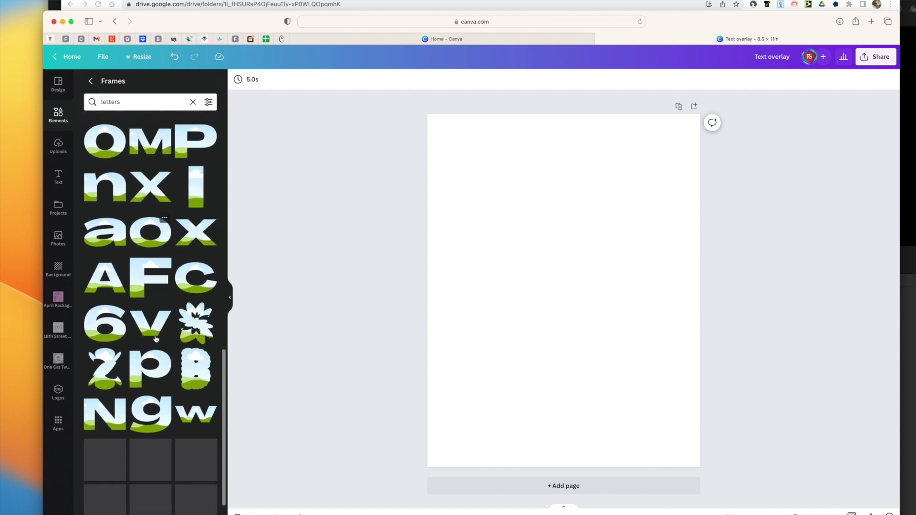
scroll(156, 339, down, 5)
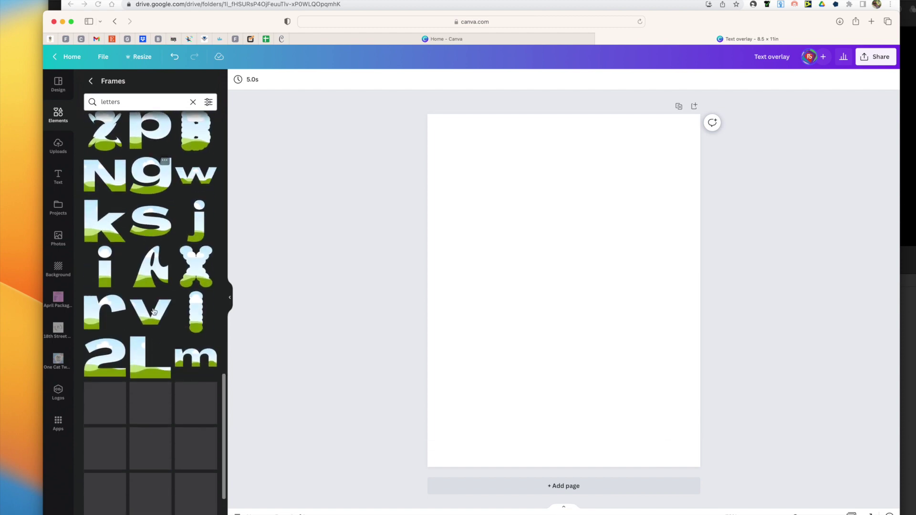
scroll(145, 266, down, 6)
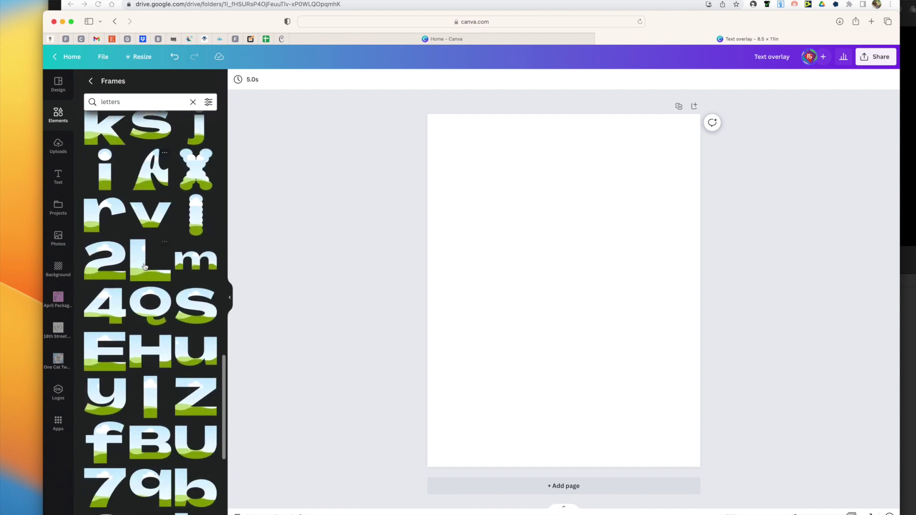
scroll(145, 267, down, 5)
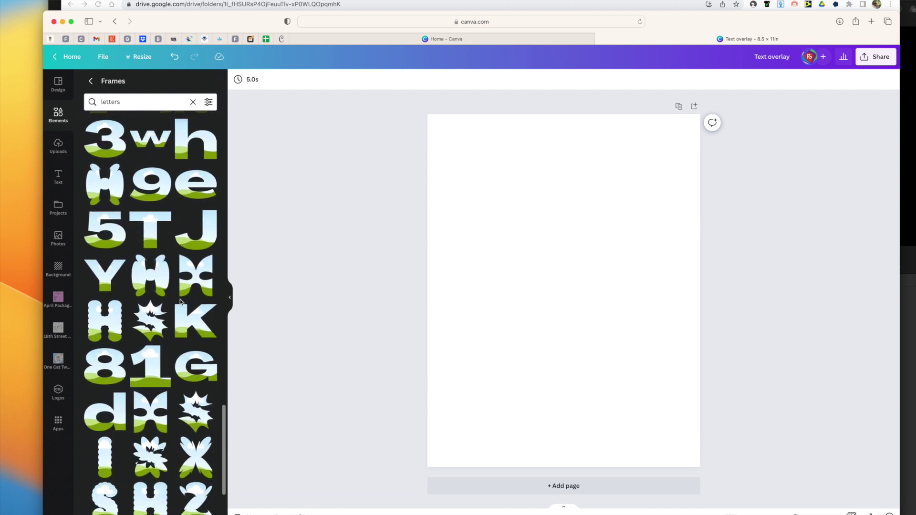
scroll(179, 299, down, 5)
scroll(181, 302, down, 5)
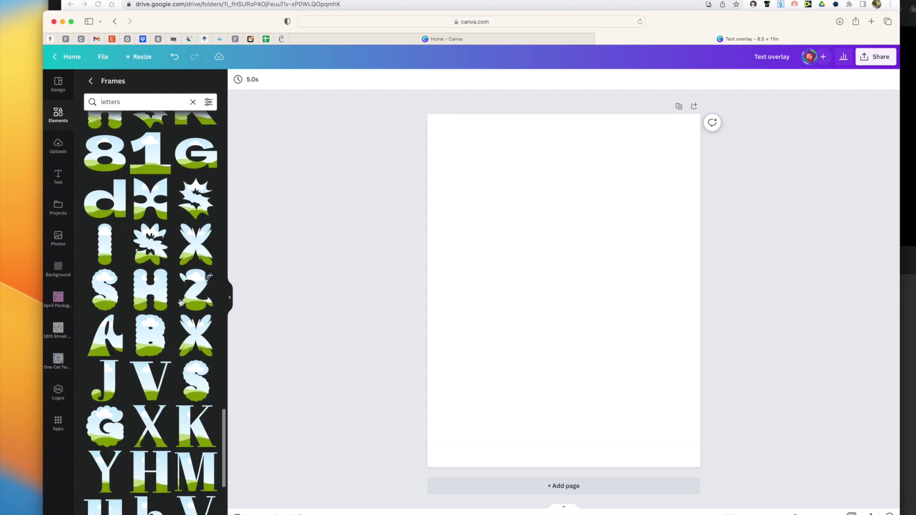
scroll(180, 302, down, 5)
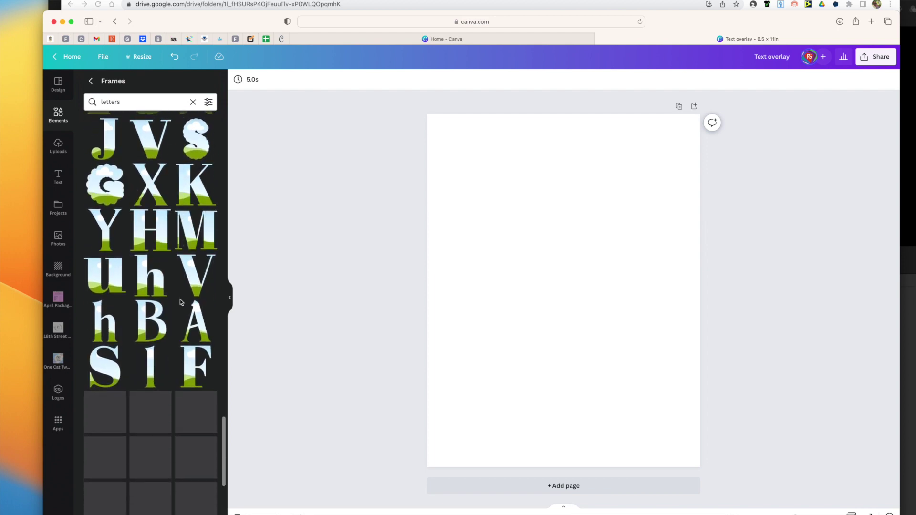
scroll(180, 300, down, 5)
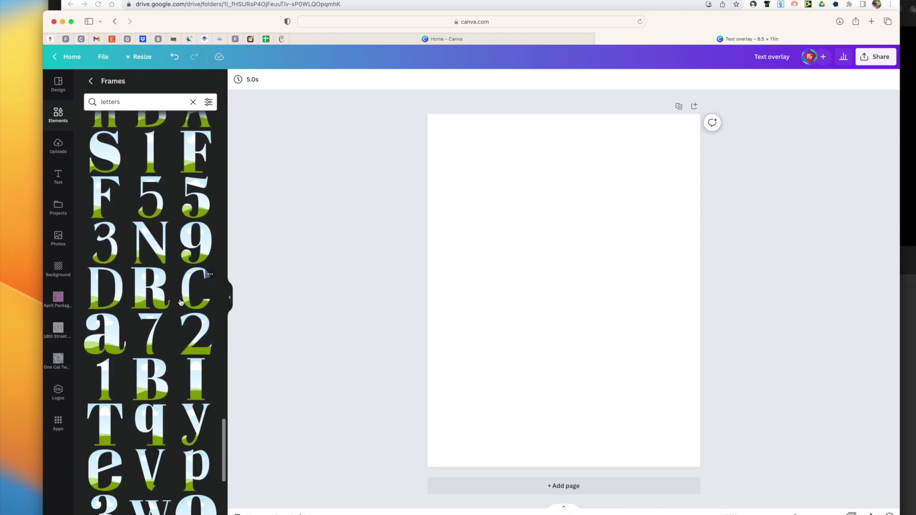
scroll(181, 302, down, 3)
scroll(180, 302, up, 15)
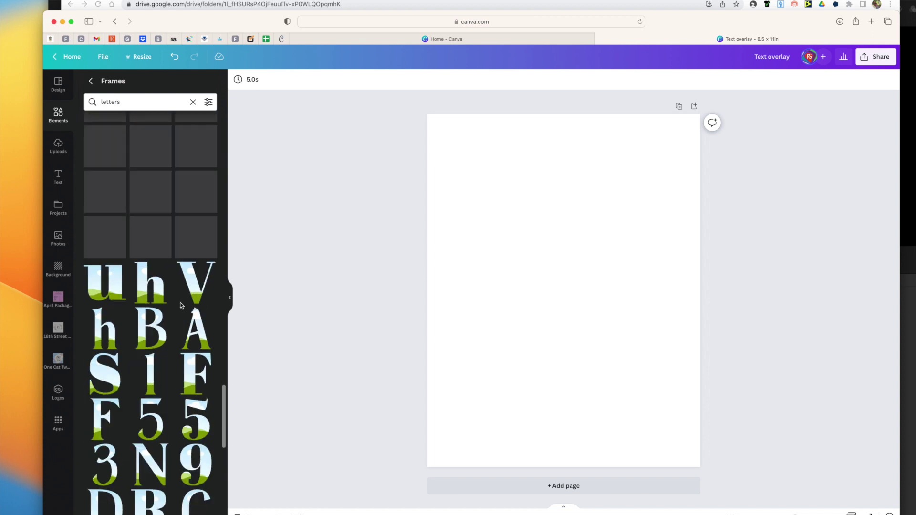
scroll(181, 306, down, 1)
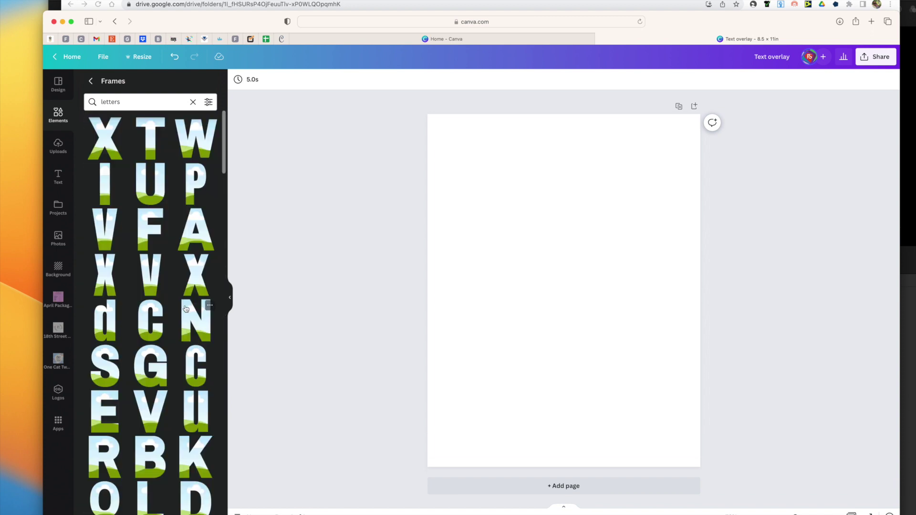
scroll(137, 376, down, 2)
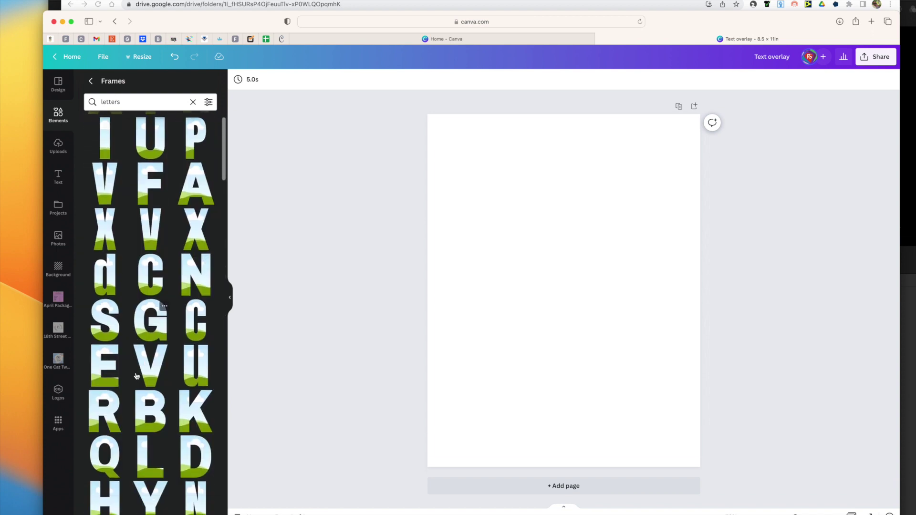
click(144, 416)
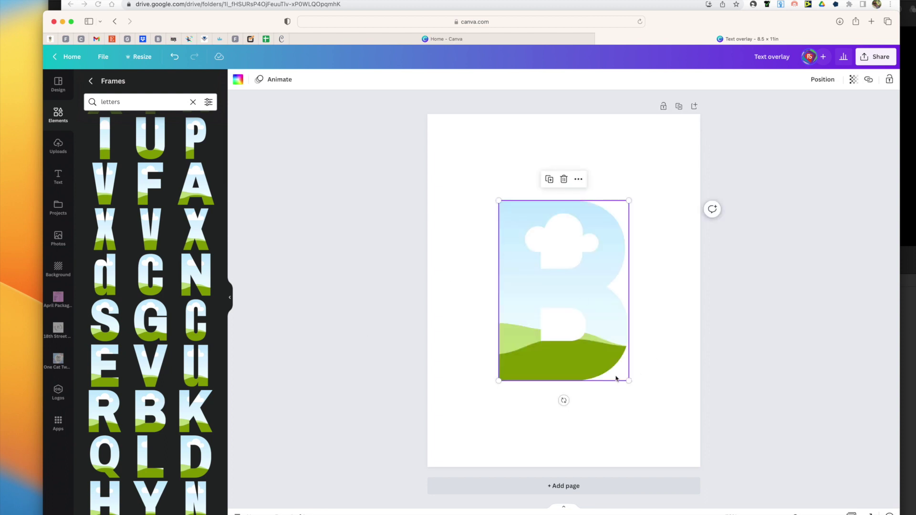
Shrink the B, add a half-size O beside it, and duplicate it into a second O.
drag(629, 381, 496, 231)
drag(469, 191, 475, 191)
scroll(194, 315, down, 5)
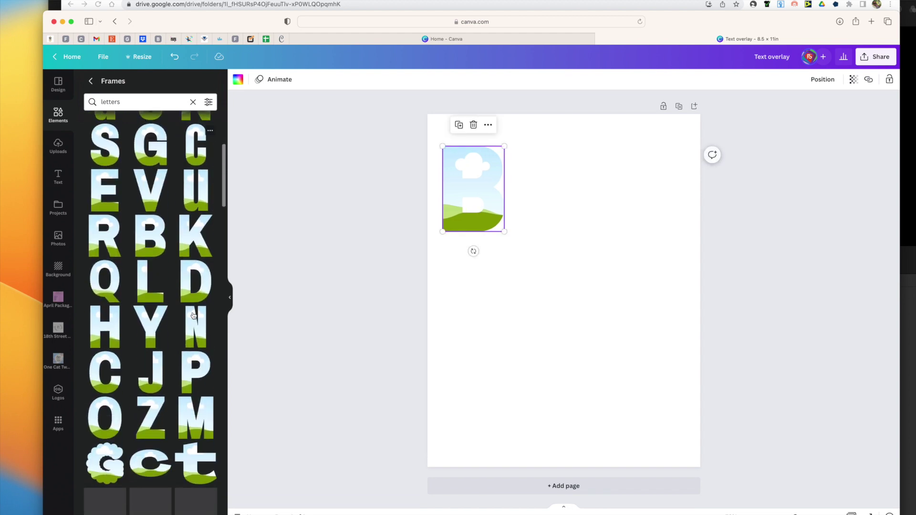
click(105, 412)
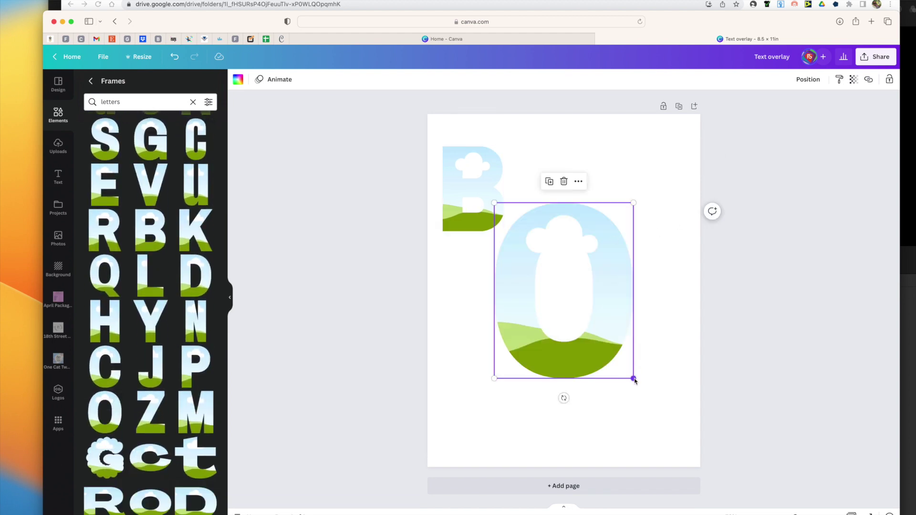
drag(634, 380, 561, 289)
drag(532, 260, 613, 197)
key(super+d)
drag(687, 282, 358, 138)
Select all three letters, enlarge them together and centre BOO near the page top.
drag(525, 196, 532, 206)
click(681, 276)
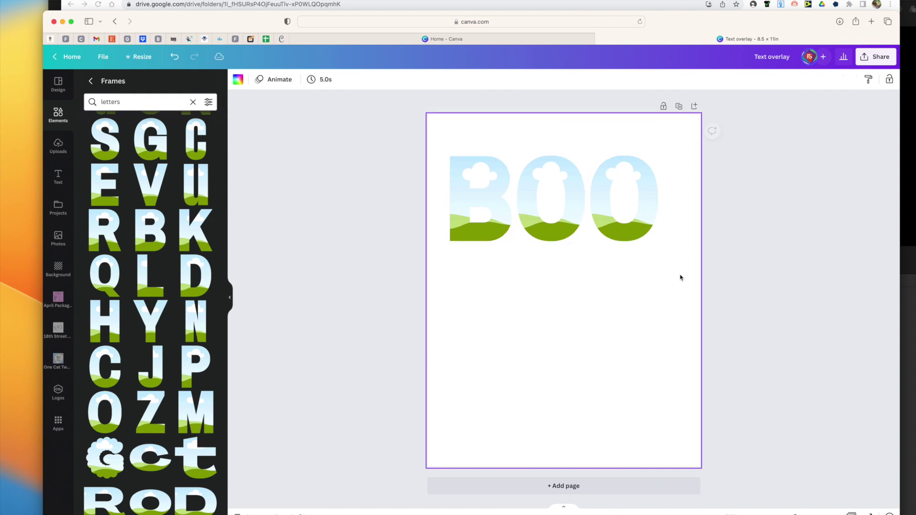
drag(736, 276, 446, 143)
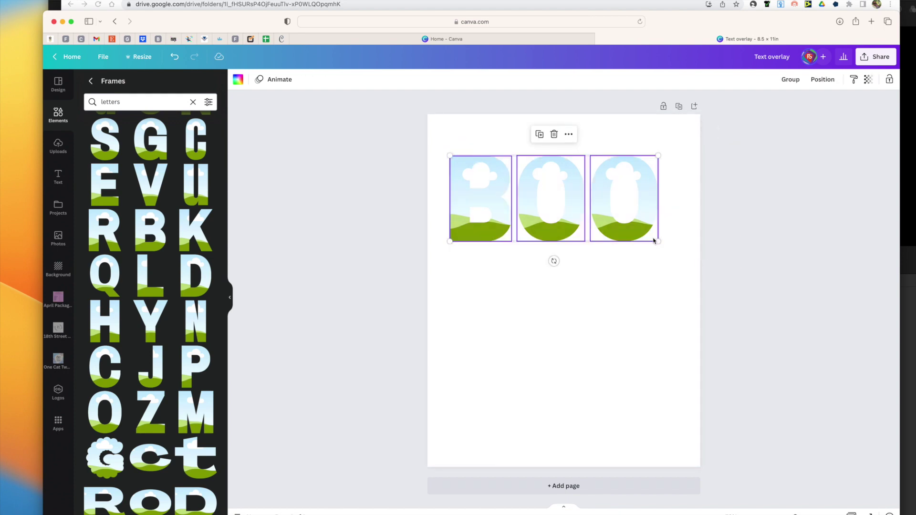
drag(653, 240, 683, 249)
drag(563, 200, 563, 195)
click(631, 318)
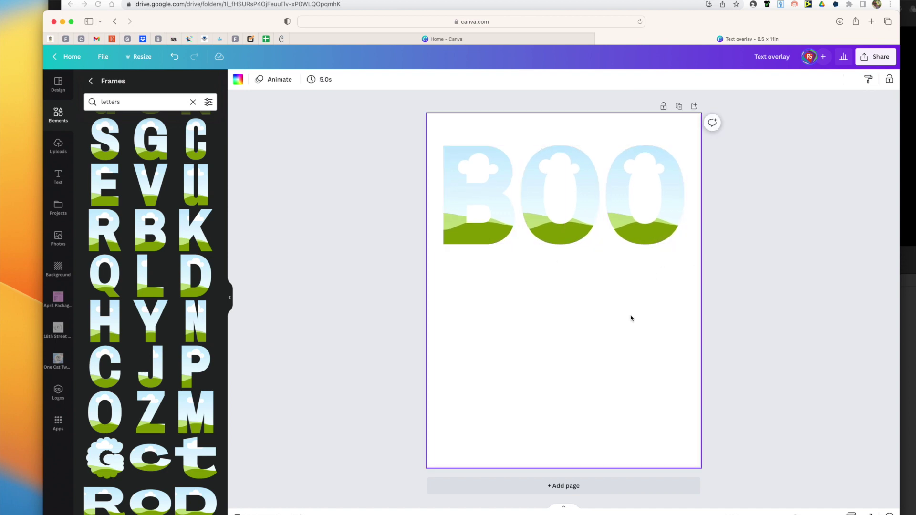
click(63, 115)
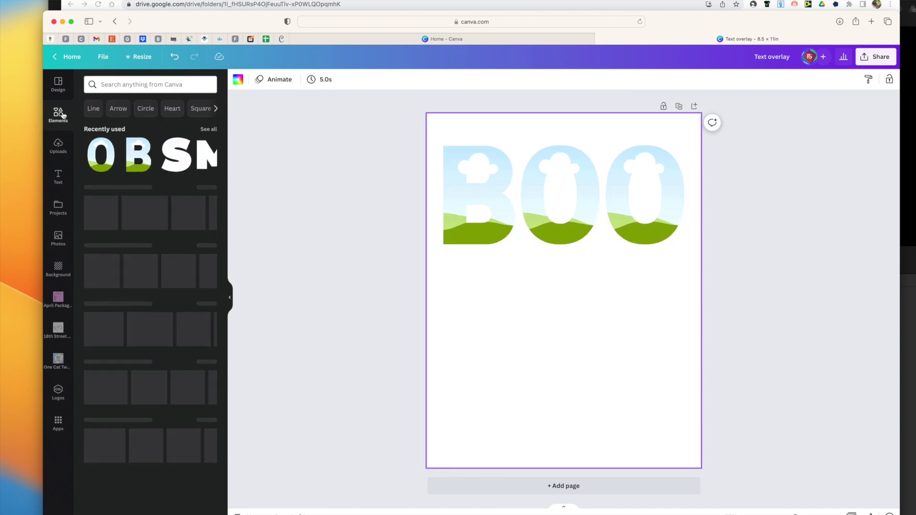
Search Elements for 'halloween patterns' and show only the Graphics results.
click(133, 84)
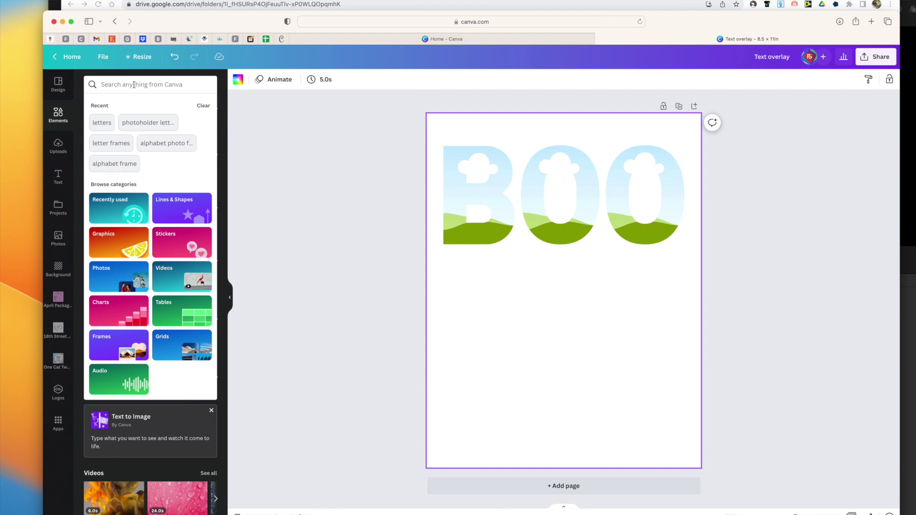
text(halloween p)
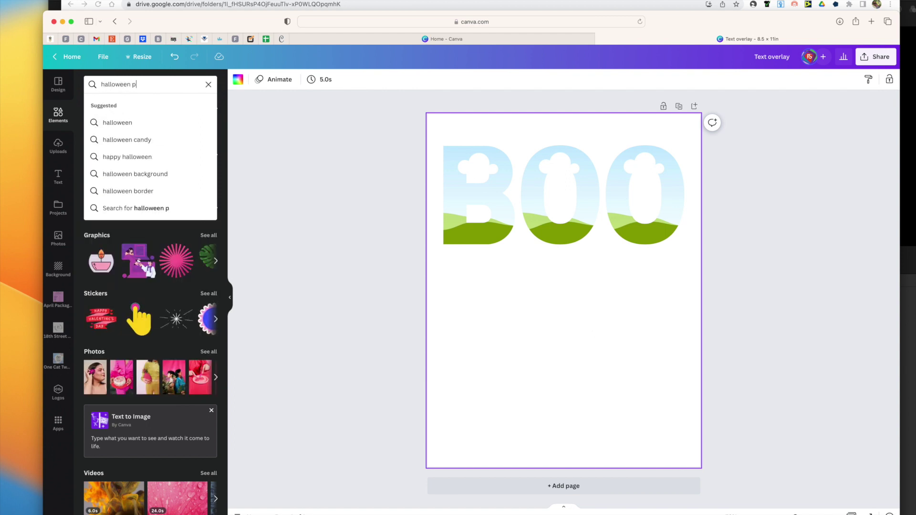
text(atterns)
key(Return)
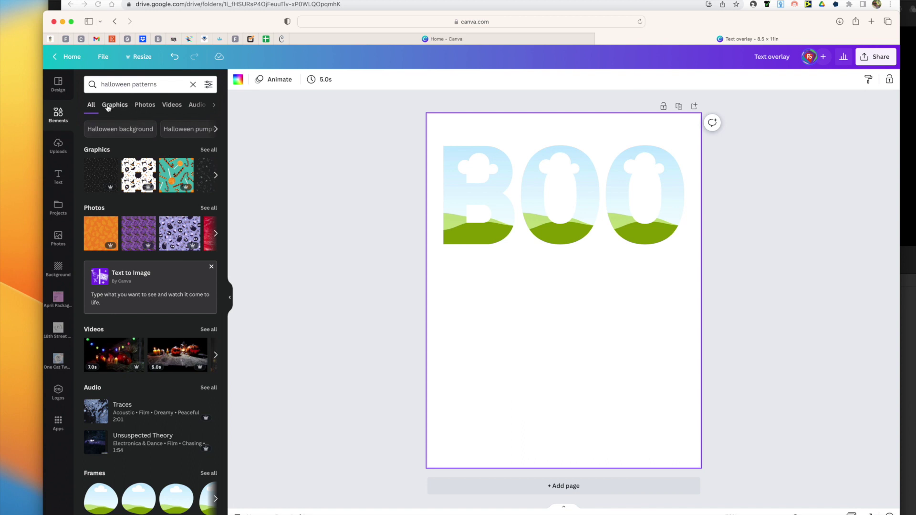
click(114, 105)
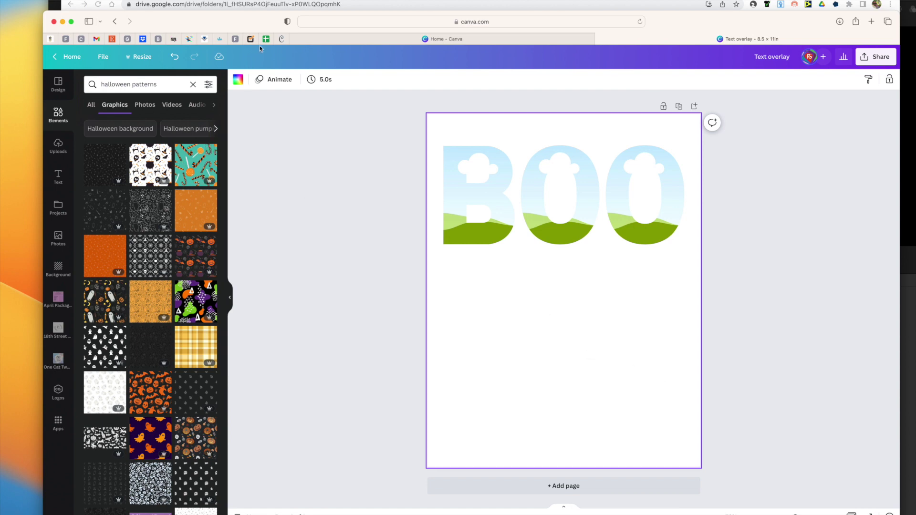
Set the page background colour to black.
click(238, 79)
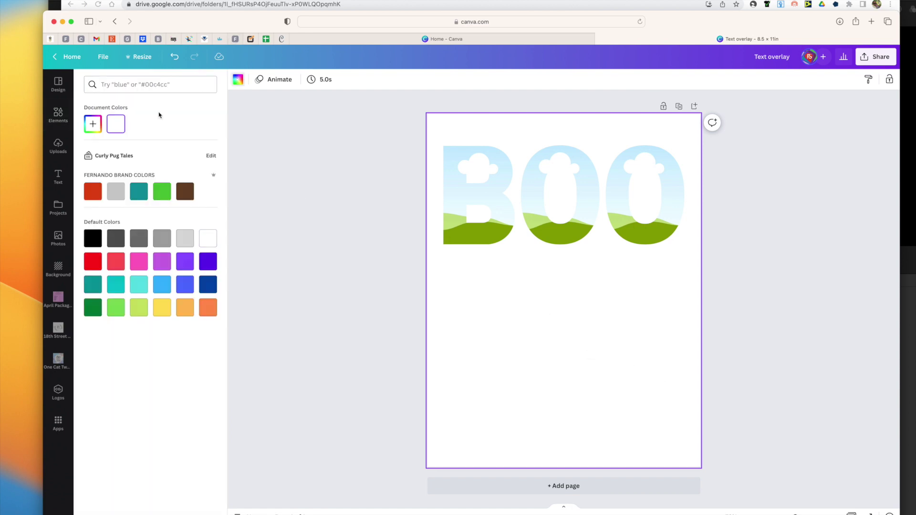
click(96, 243)
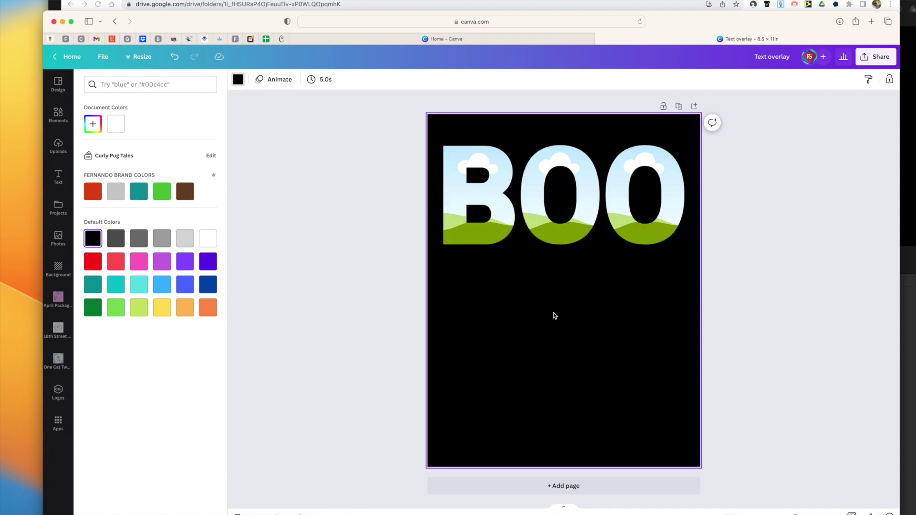
click(329, 297)
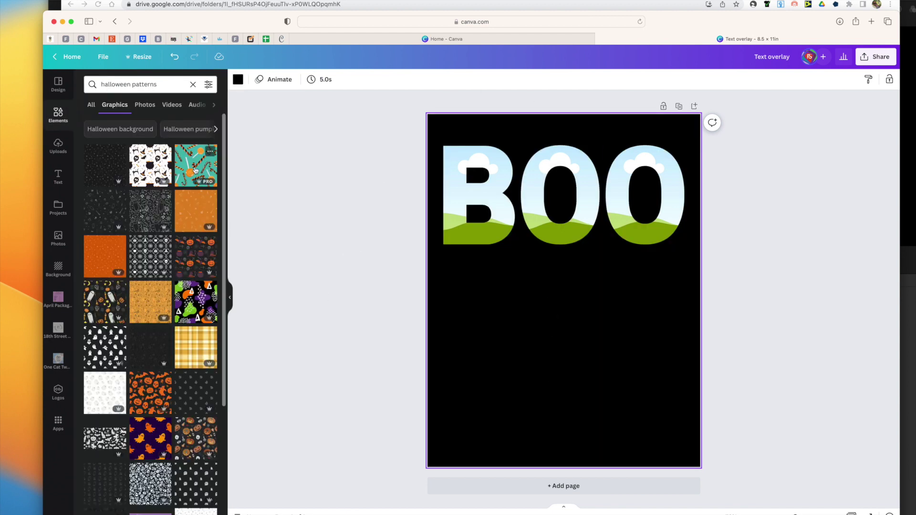
Fill B with the teal candy-cane pattern and the first O with the witch-and-skull pattern.
drag(194, 170, 467, 196)
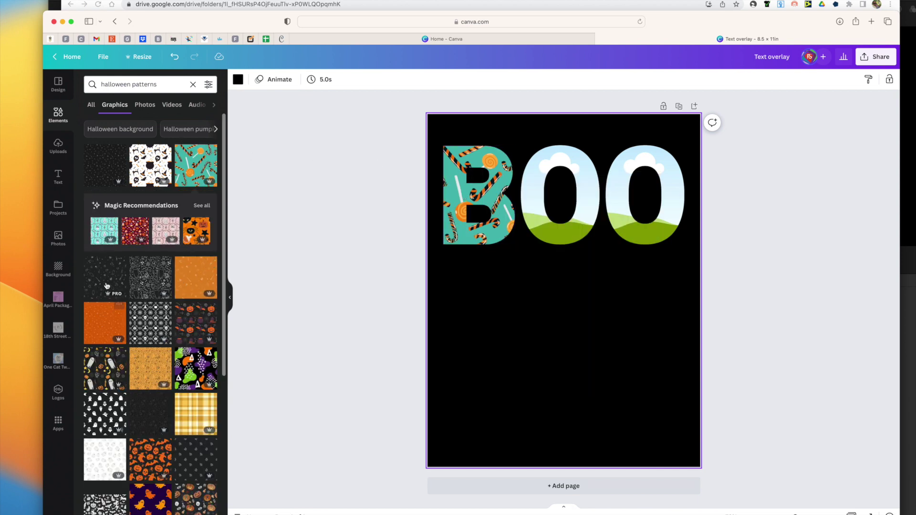
scroll(179, 173, down, 1)
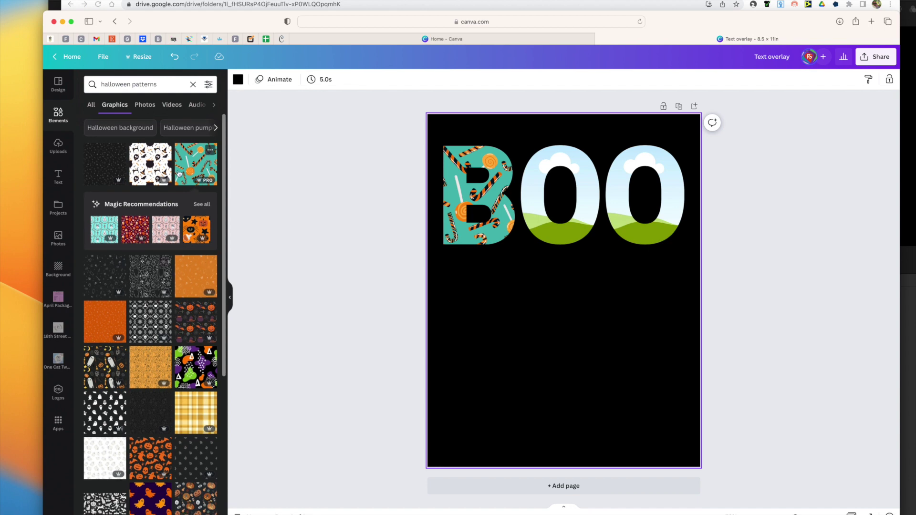
drag(162, 177, 560, 201)
drag(150, 160, 159, 243)
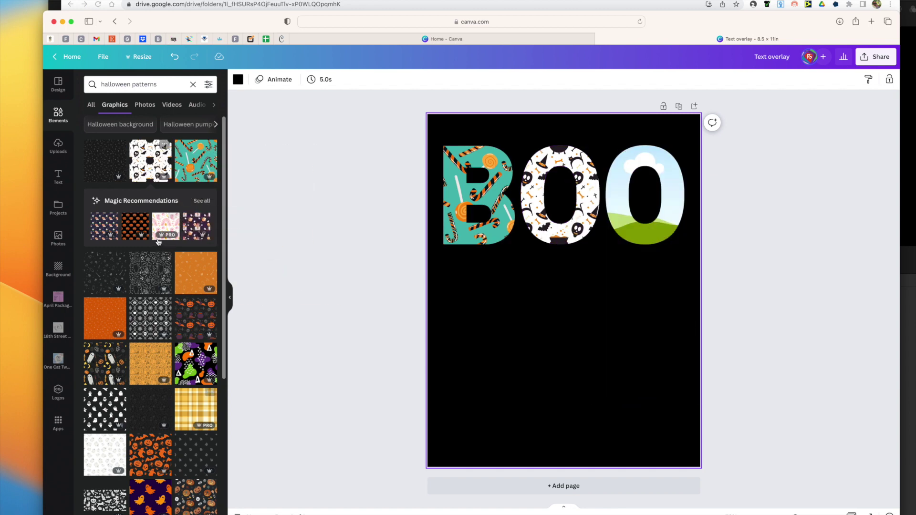
scroll(157, 344, down, 3)
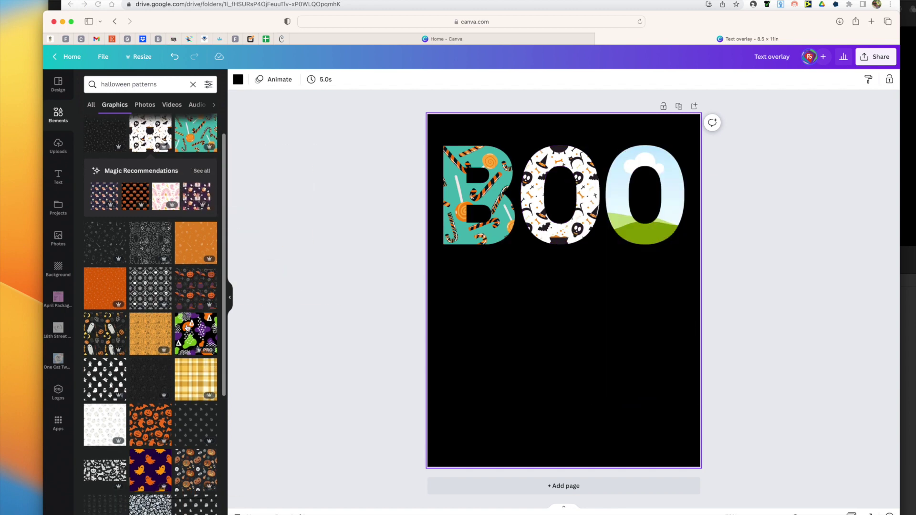
scroll(168, 327, down, 5)
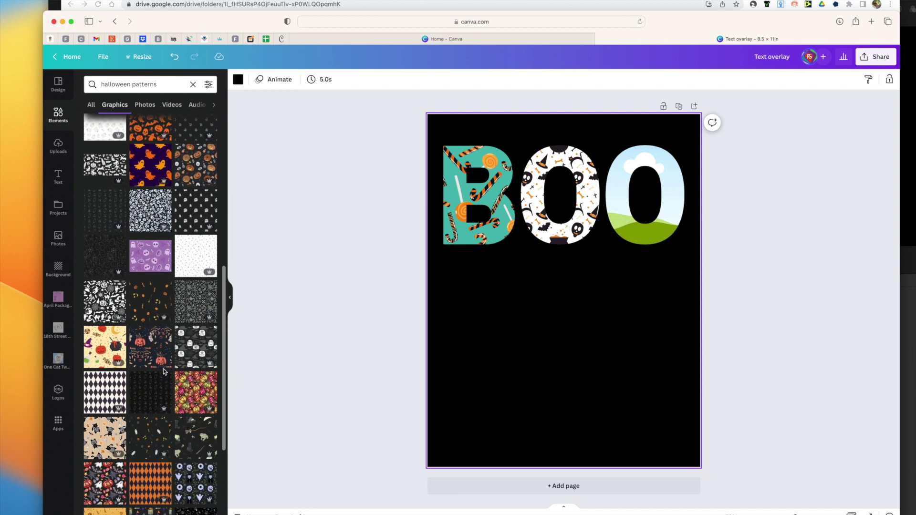
drag(103, 446, 632, 185)
Delete the misplaced cat pattern and fill the last O with the dark pumpkin-and-bat pattern.
drag(643, 219, 645, 219)
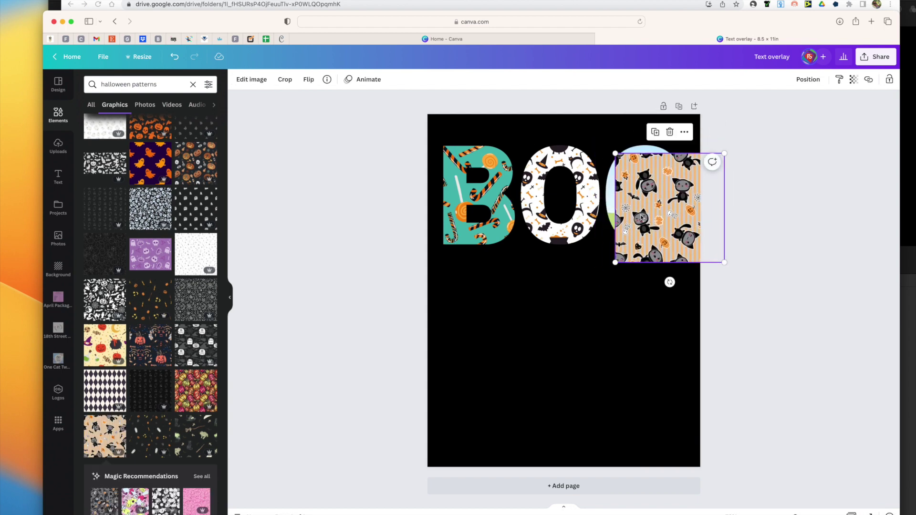
key(Delete)
scroll(196, 367, down, 5)
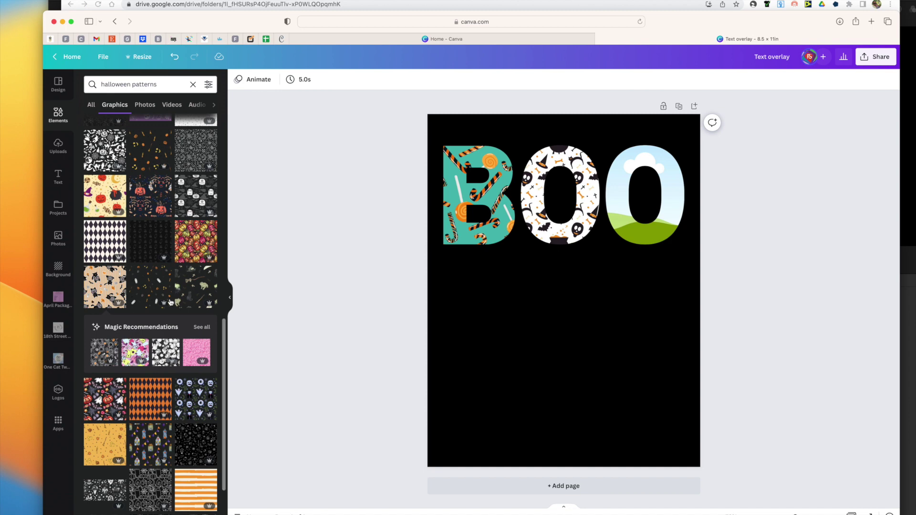
drag(121, 388, 663, 172)
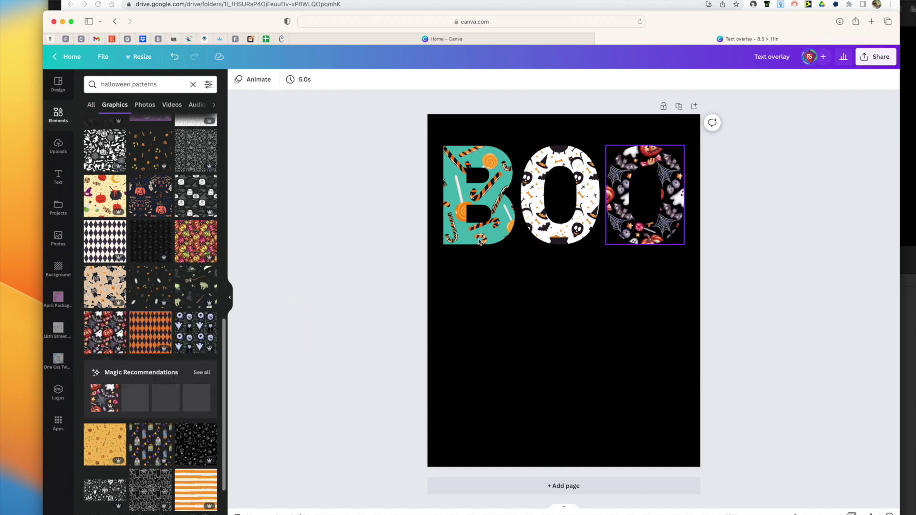
Try a pumpkin pattern, then settle on the orange speckled pattern for the last O.
scroll(143, 390, down, 2)
scroll(142, 388, down, 4)
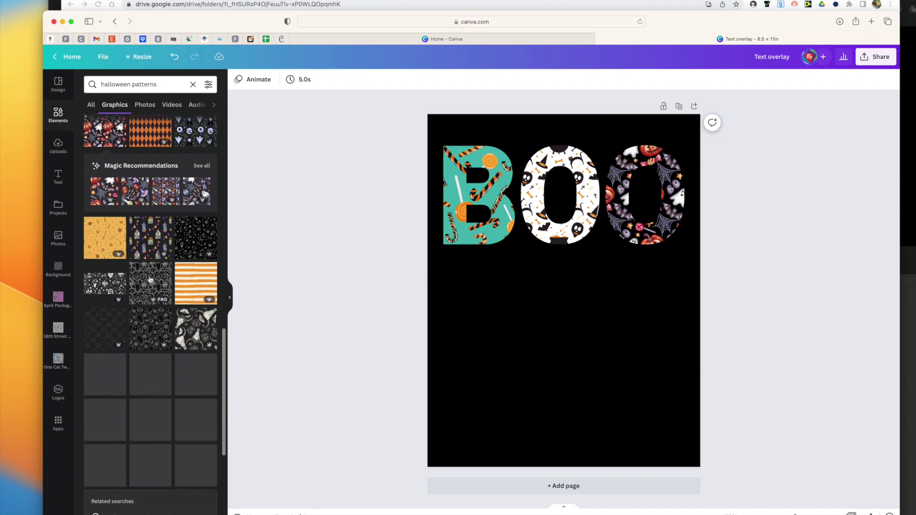
scroll(157, 348, down, 3)
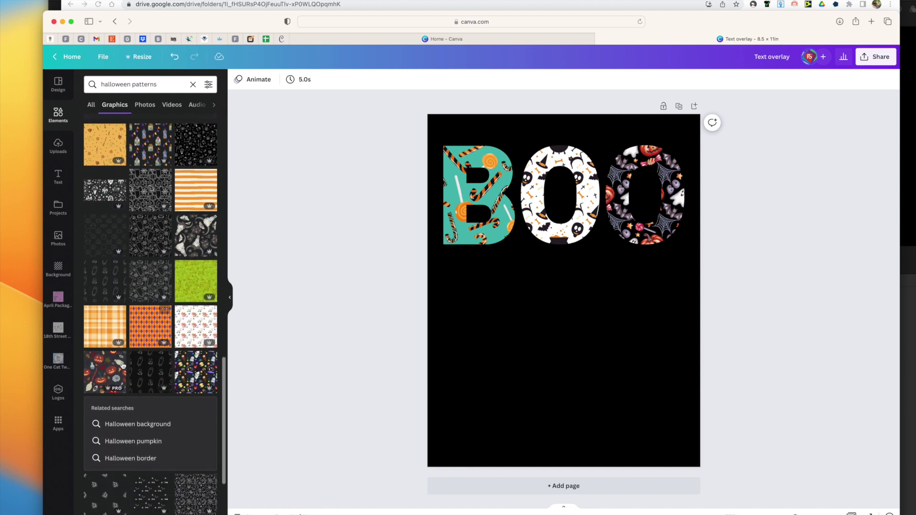
scroll(198, 354, down, 3)
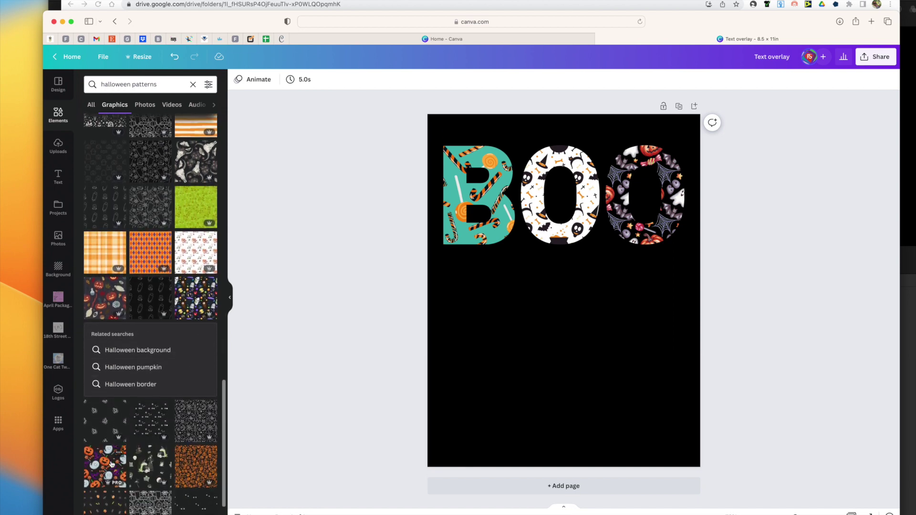
drag(103, 465, 164, 300)
scroll(164, 301, up, 10)
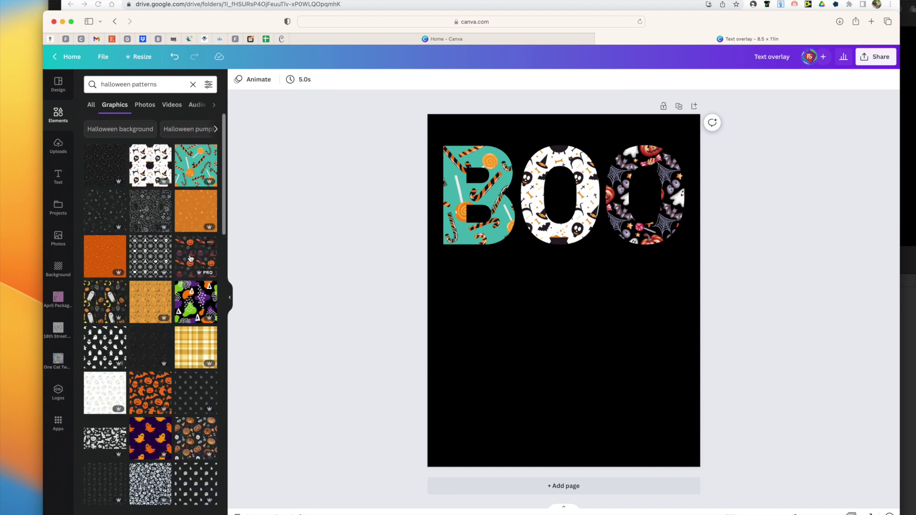
drag(108, 268, 665, 164)
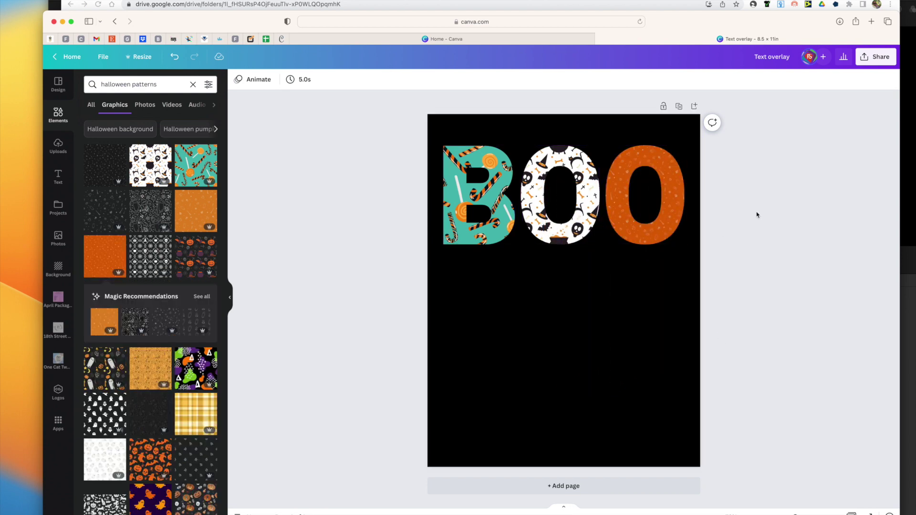
click(119, 84)
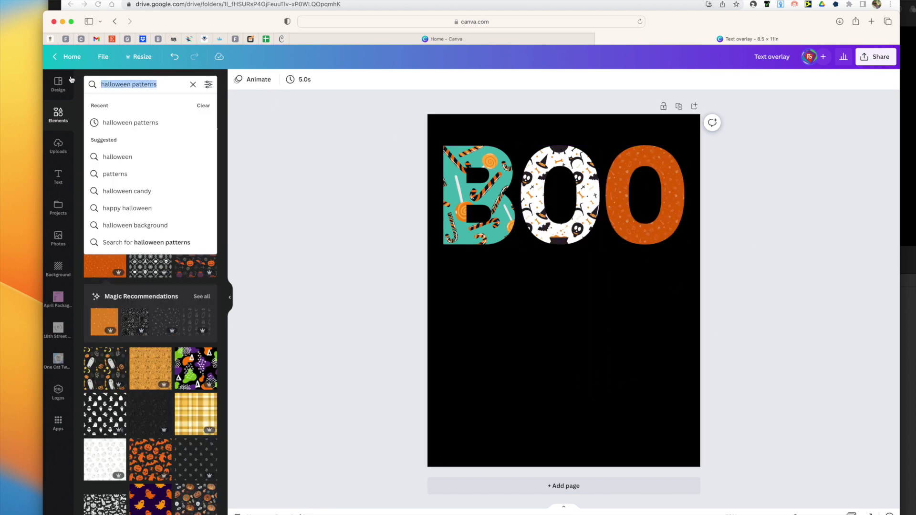
Add the hanging spider graphic, colour it white, and shrink it beneath the middle O.
text(spider)
key(Return)
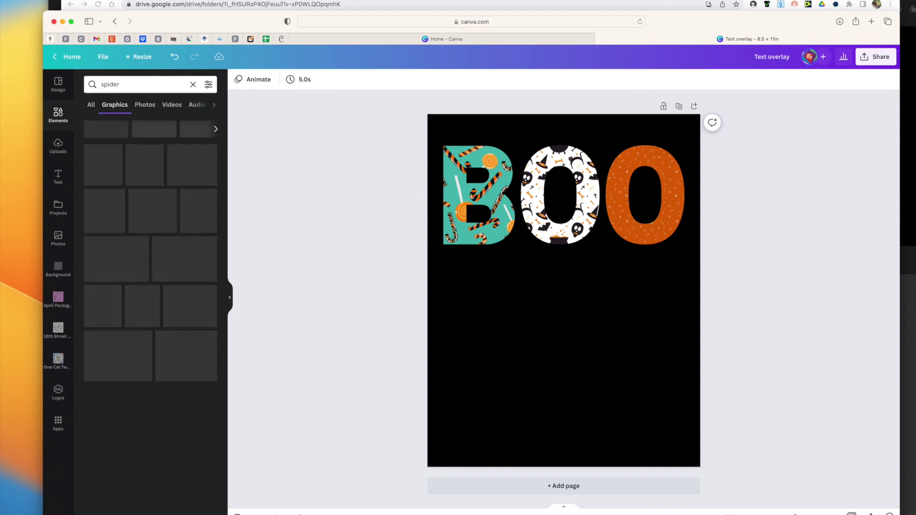
click(196, 179)
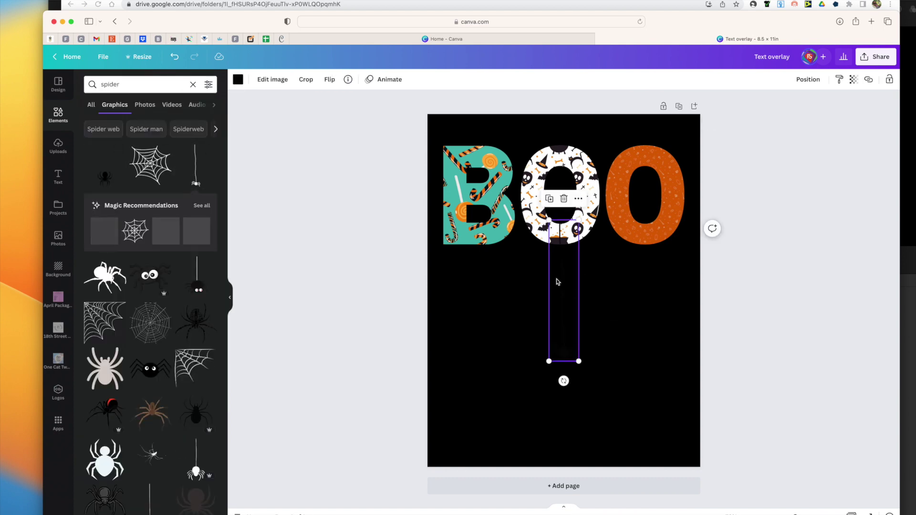
click(238, 79)
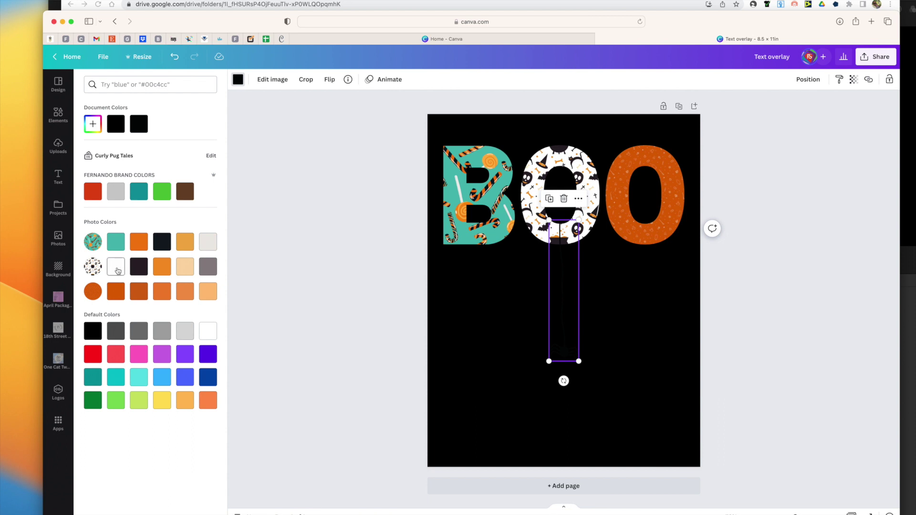
click(116, 266)
drag(557, 310, 533, 313)
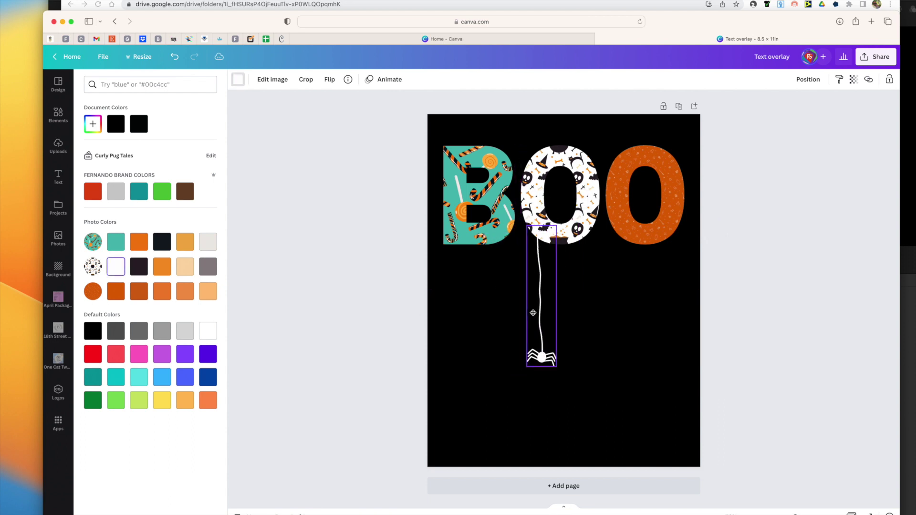
drag(557, 367, 535, 266)
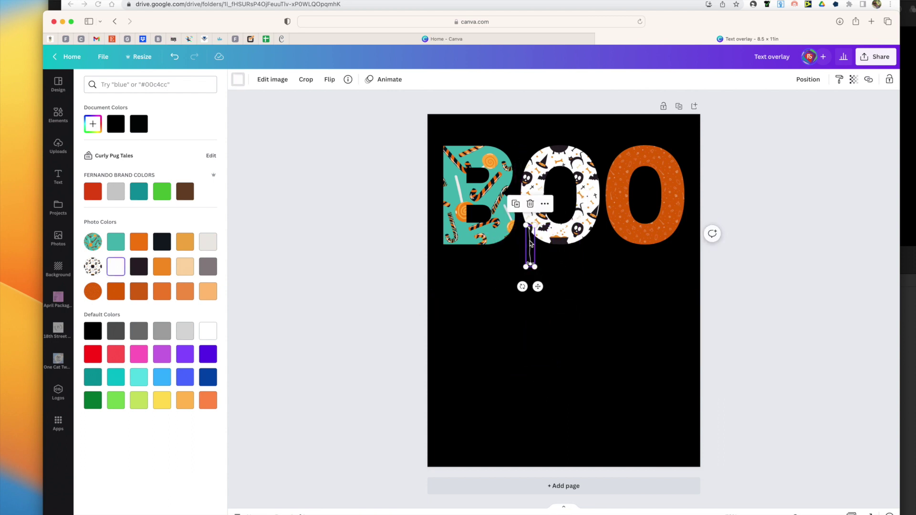
click(674, 360)
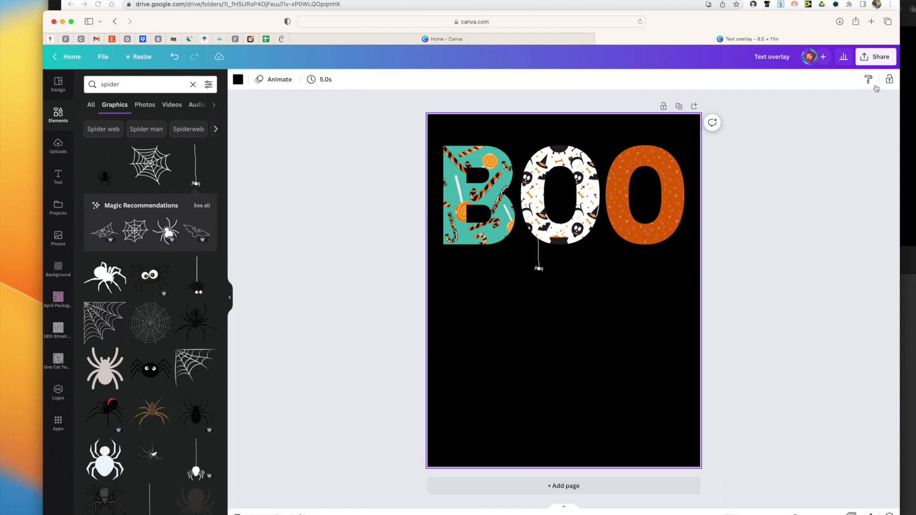
Download the design from the Share menu with PNG as the file type.
click(874, 60)
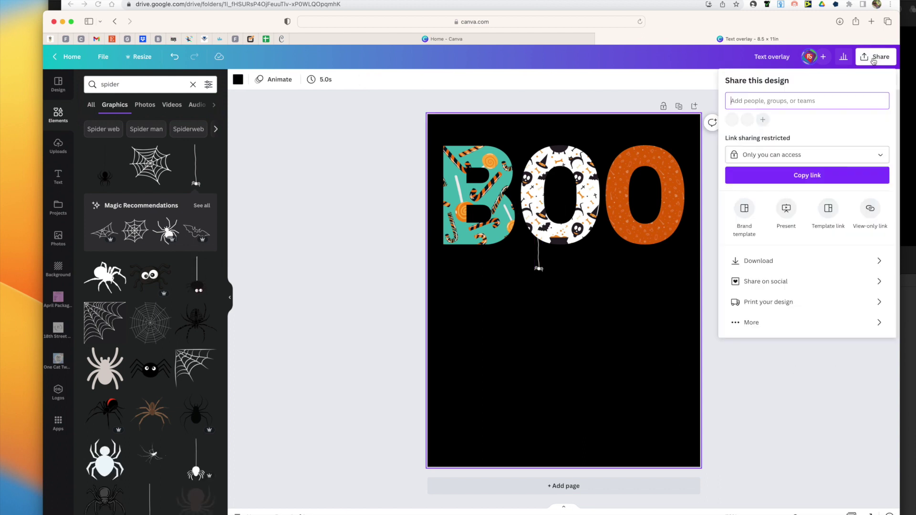
click(763, 260)
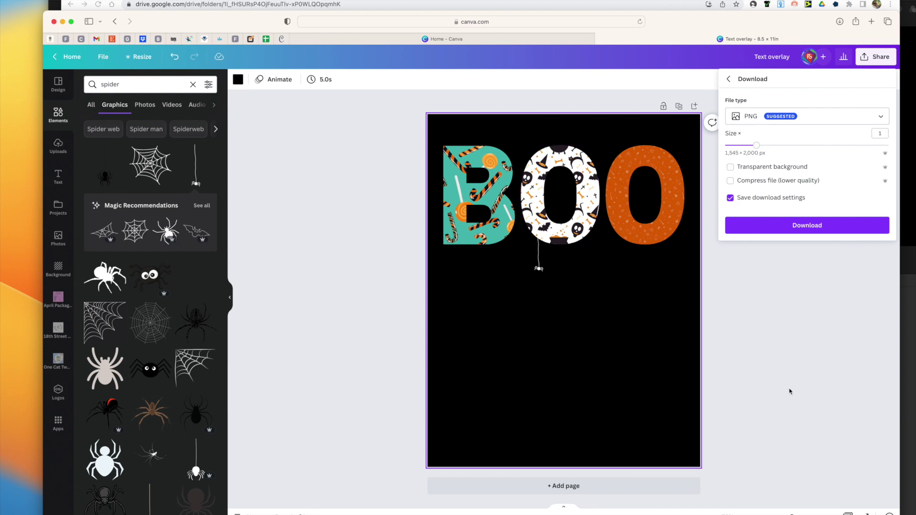
click(808, 387)
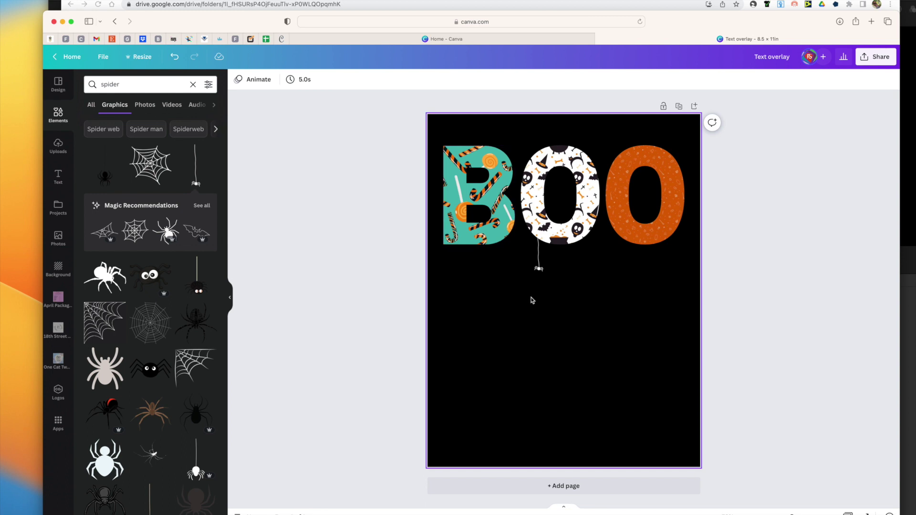